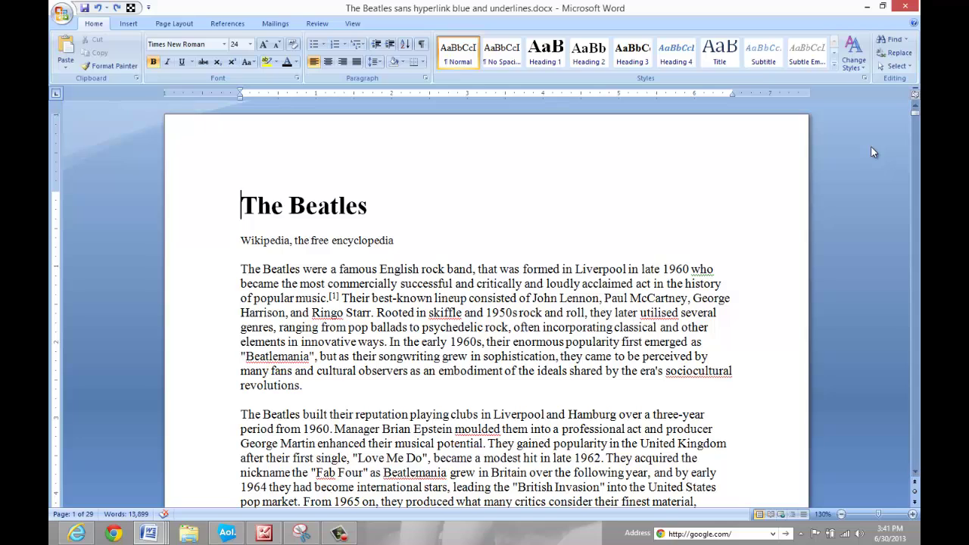
Move through the title and opening paragraphs by character, by word and by paragraph.
{"action": "key", "text": "Right"}
{"action": "key", "text": "Right"}
{"action": "key", "text": "Down"}
{"action": "key", "text": "Down"}
{"action": "key", "text": "Down"}
{"action": "key", "text": "Right"}
{"action": "key", "text": "Right"}
{"action": "key", "text": "Left"}
{"action": "key", "text": "Left"}
{"action": "key", "text": "ctrl+Right"}
{"action": "key", "text": "ctrl+Right"}
{"action": "key", "text": "ctrl+Right"}
{"action": "key", "text": "ctrl+Right"}
{"action": "key", "text": "ctrl+Right"}
{"action": "key", "text": "ctrl+Right"}
{"action": "key", "text": "ctrl+Left"}
{"action": "scroll", "coordinate": [871, 152], "scroll_direction": "down", "scroll_amount": 3}
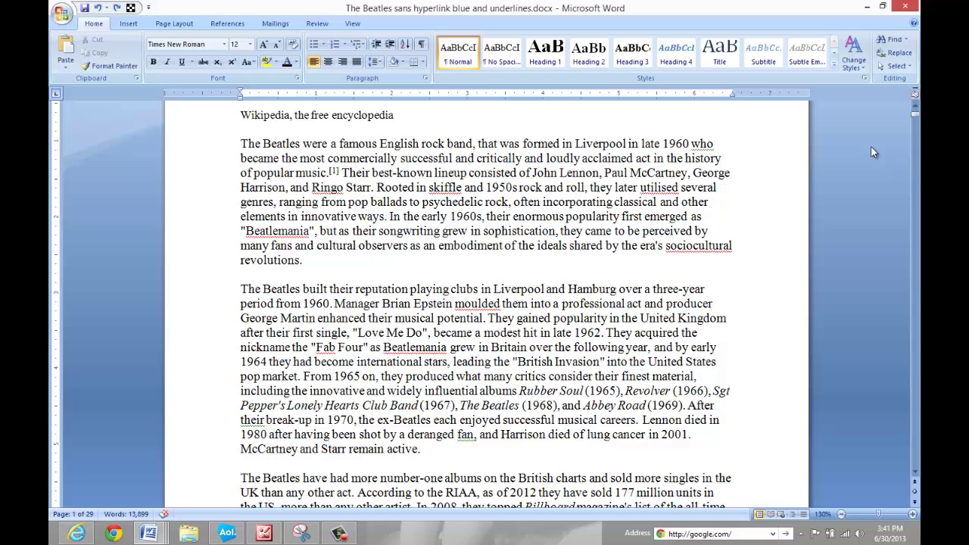
{"action": "scroll", "coordinate": [872, 149], "scroll_direction": "down", "scroll_amount": 4}
{"action": "key", "text": "ctrl+Up"}
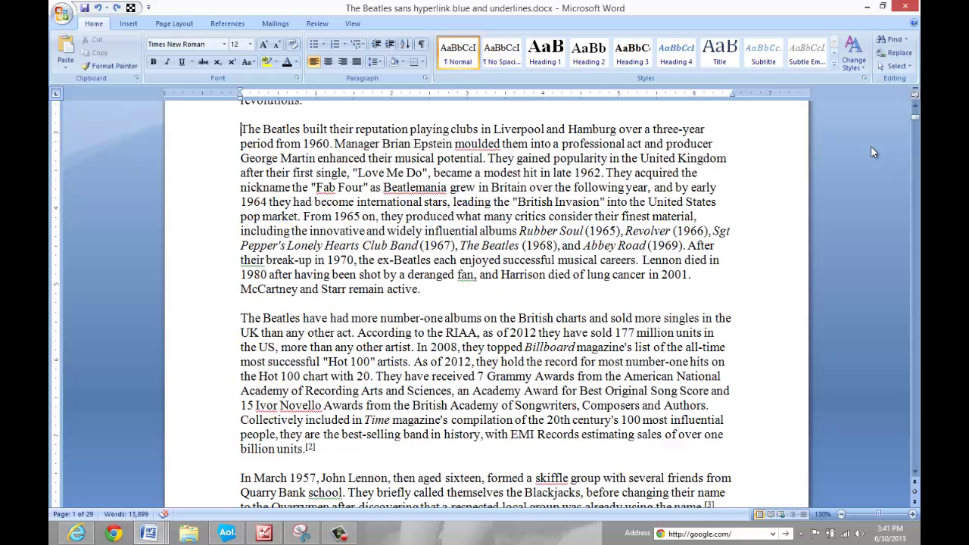
{"action": "key", "text": "ctrl+Up"}
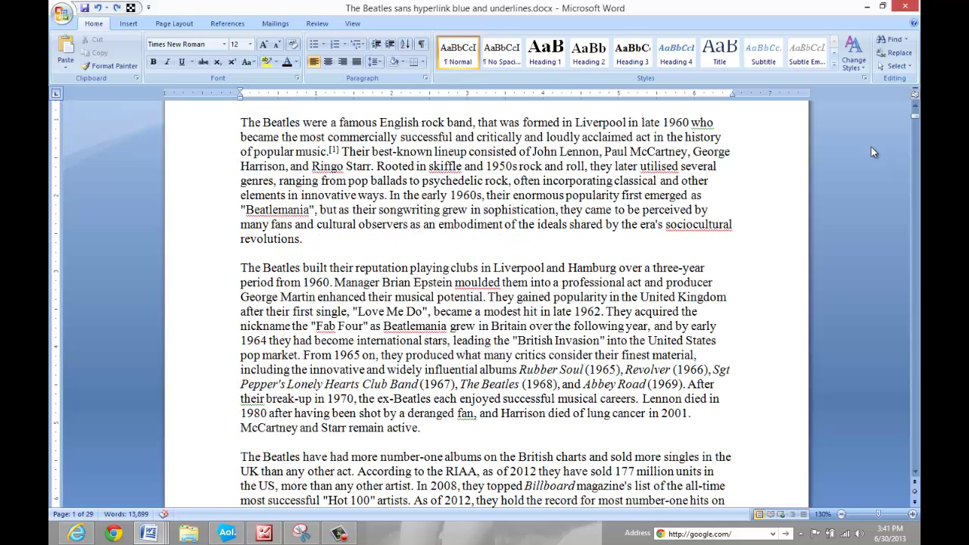
Page down to page 3 and back, jump to the article's end and start, then show the cursor-keys picture.
{"action": "key", "text": "Page_Down"}
{"action": "key", "text": "Page_Down"}
{"action": "key", "text": "Page_Down"}
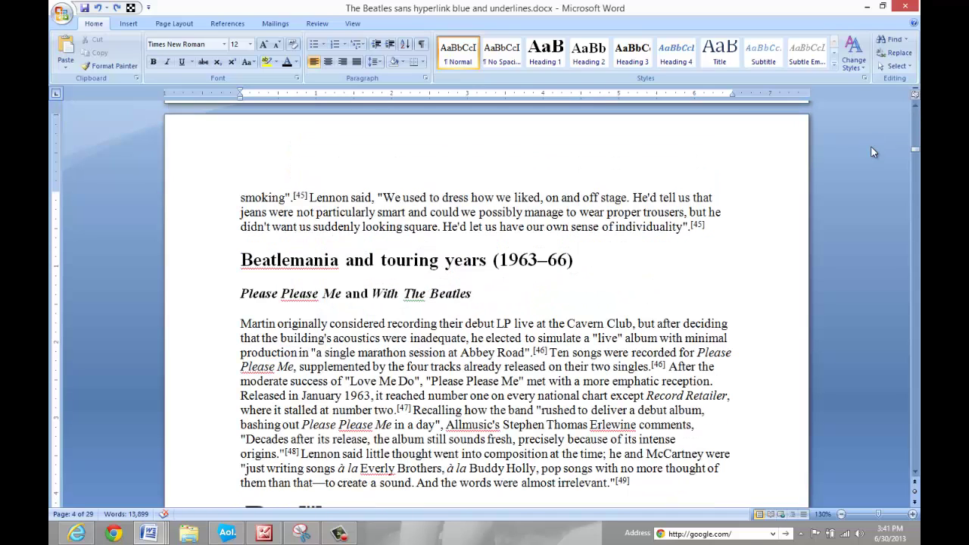
{"action": "key", "text": "Page_Up"}
{"action": "key", "text": "Page_Up"}
{"action": "key", "text": "Page_Up"}
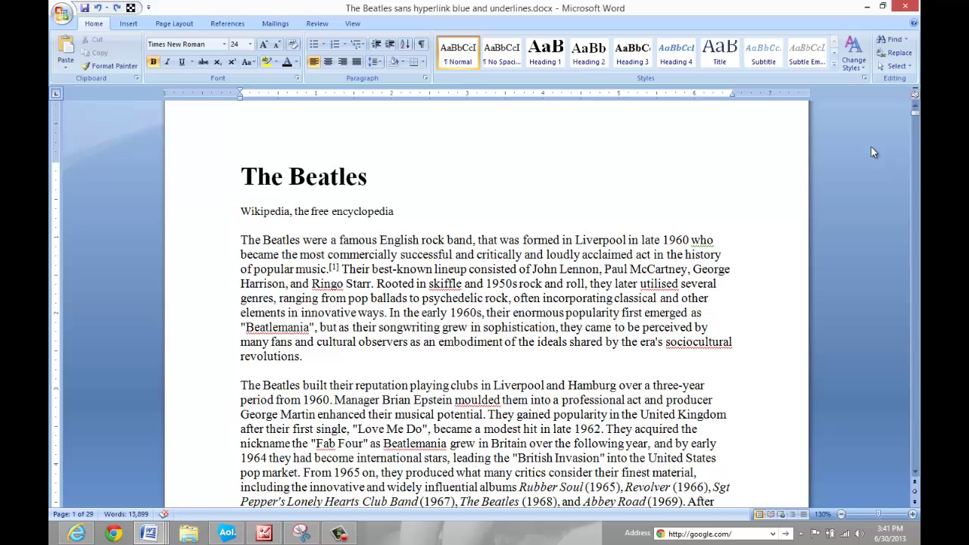
{"action": "key", "text": "ctrl+End"}
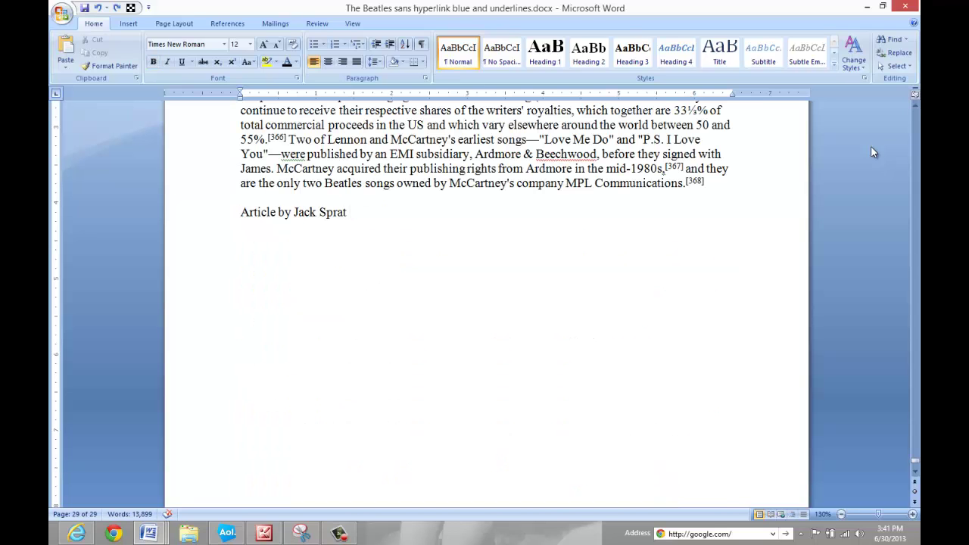
{"action": "key", "text": "ctrl+Home"}
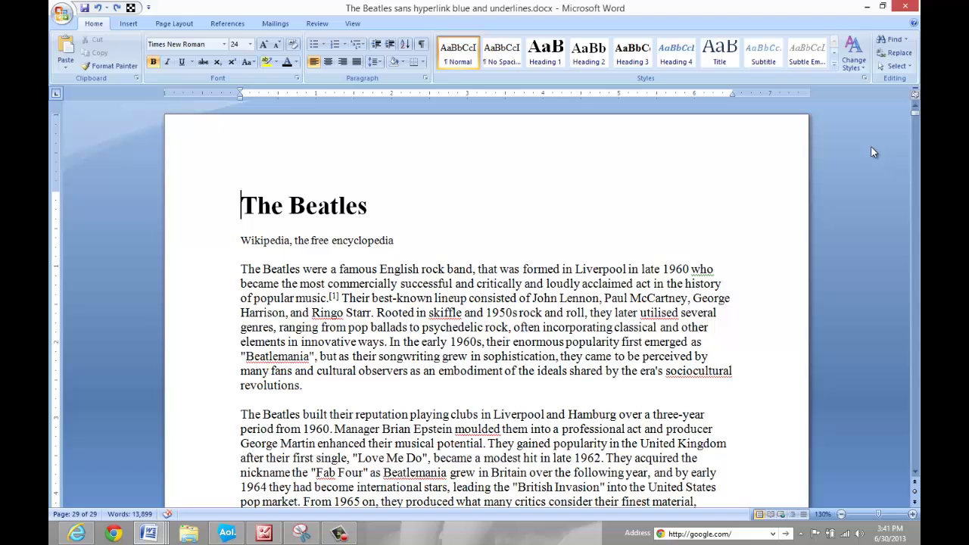
{"action": "key", "text": "ctrl+End"}
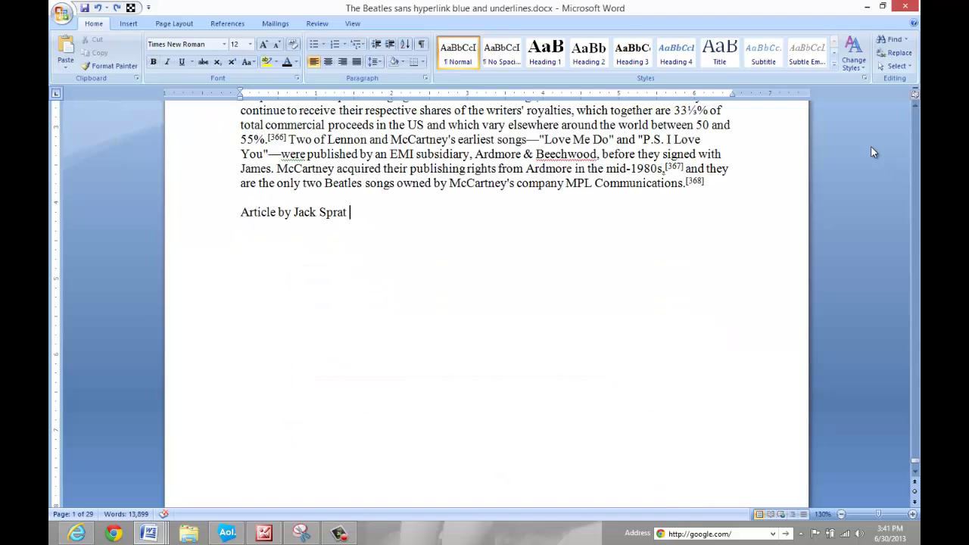
{"action": "key", "text": "ctrl+Home"}
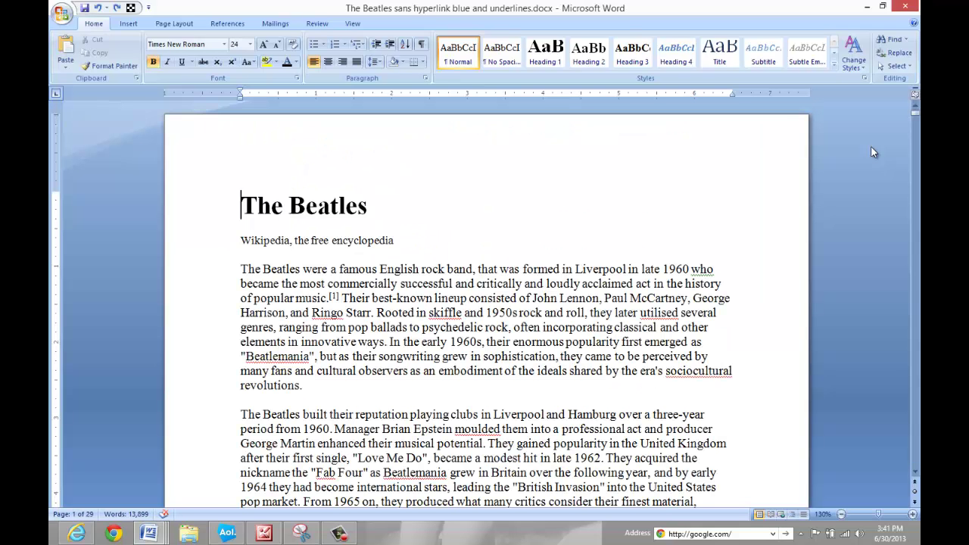
{"action": "key", "text": "alt+Tab"}
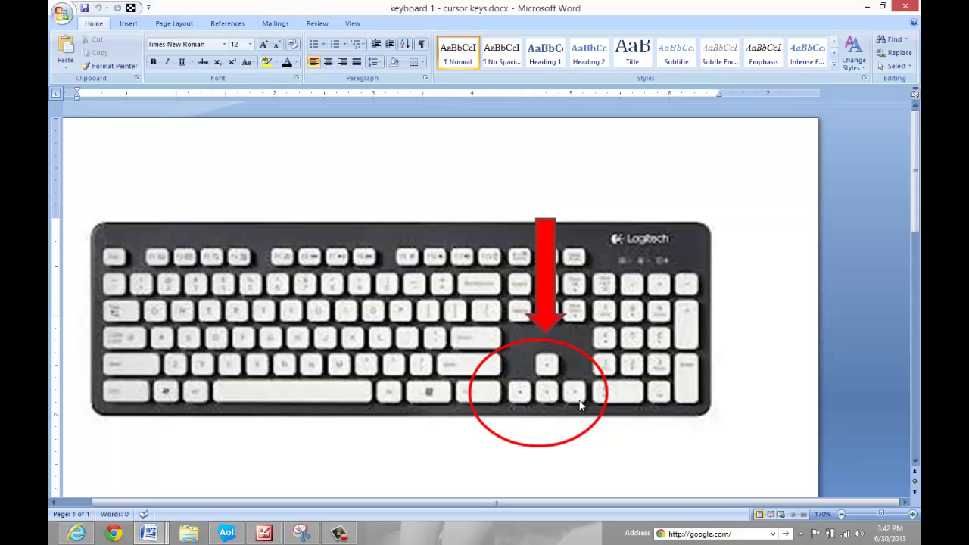
Switch to the 'keyboard 2 - home and end and page up-down keys' document.
{"action": "key", "text": "alt+Tab"}
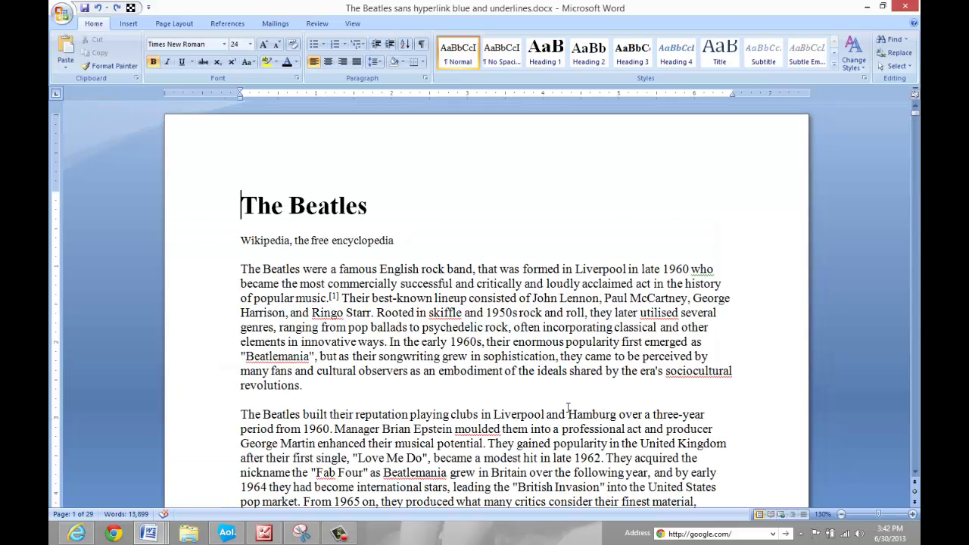
Move line by line and by character through the popular music line to just before Ringo.
{"action": "key", "text": "Down"}
{"action": "key", "text": "Down"}
{"action": "key", "text": "Down"}
{"action": "key", "text": "Down"}
{"action": "key", "text": "Right"}
{"action": "key", "text": "Right"}
{"action": "key", "text": "Right"}
{"action": "key", "text": "Right"}
{"action": "key", "text": "Right"}
{"action": "key", "text": "Right"}
{"action": "key", "text": "Right"}
Move word by word to the Harrison line, then back up through the opening lines to 'became'.
{"action": "key", "text": "Right"}
{"action": "key", "text": "Up"}
{"action": "key", "text": "Down"}
{"action": "key", "text": "Down"}
{"action": "key", "text": "Right"}
{"action": "key", "text": "Right"}
{"action": "key", "text": "Right"}
{"action": "key", "text": "Left"}
{"action": "key", "text": "ctrl+Left"}
{"action": "key", "text": "Left"}
{"action": "key", "text": "ctrl+Left"}
{"action": "key", "text": "Up"}
{"action": "key", "text": "Up"}
{"action": "key", "text": "Up"}
{"action": "key", "text": "ctrl+Right"}
{"action": "key", "text": "Right"}
{"action": "key", "text": "Right"}
{"action": "key", "text": "Right"}
{"action": "key", "text": "Right"}
{"action": "key", "text": "Down"}
{"action": "key", "text": "Down"}
{"action": "key", "text": "Up"}
{"action": "key", "text": "Left"}
{"action": "key", "text": "Up"}
{"action": "key", "text": "Down"}
Move word by word back to 'critically', then jump to the second paragraph and back.
{"action": "key", "text": "ctrl+Right"}
{"action": "key", "text": "ctrl+Right"}
{"action": "key", "text": "ctrl+Right"}
{"action": "key", "text": "ctrl+Right"}
{"action": "key", "text": "ctrl+Right"}
{"action": "key", "text": "ctrl+Right"}
{"action": "key", "text": "ctrl+Left"}
{"action": "key", "text": "ctrl+Left"}
{"action": "key", "text": "ctrl+Left"}
{"action": "key", "text": "ctrl+Left"}
{"action": "key", "text": "ctrl+Left"}
{"action": "key", "text": "ctrl+Left"}
{"action": "key", "text": "ctrl+Left"}
{"action": "key", "text": "ctrl+Down"}
{"action": "key", "text": "ctrl+Down"}
{"action": "key", "text": "ctrl+Down"}
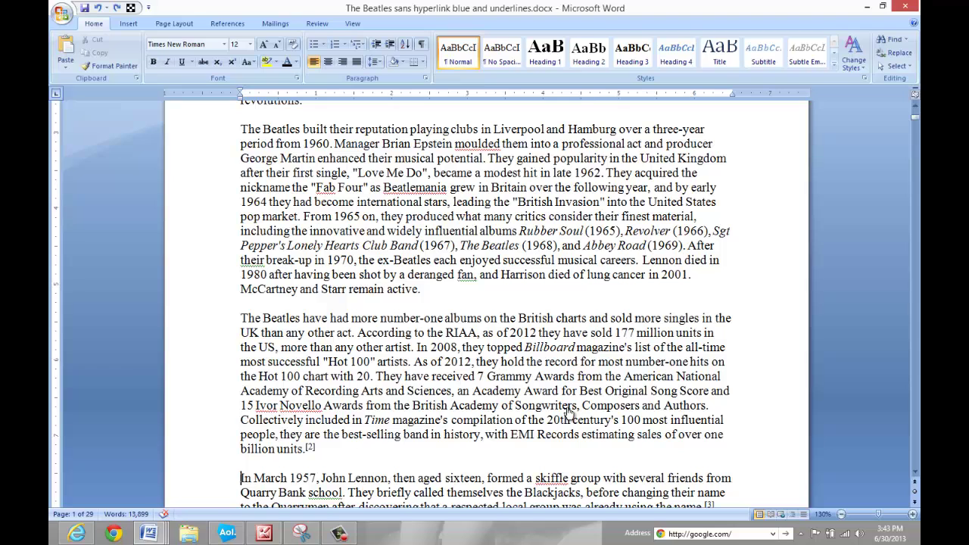
{"action": "key", "text": "ctrl+Up"}
{"action": "key", "text": "ctrl+Up"}
{"action": "key", "text": "ctrl+Up"}
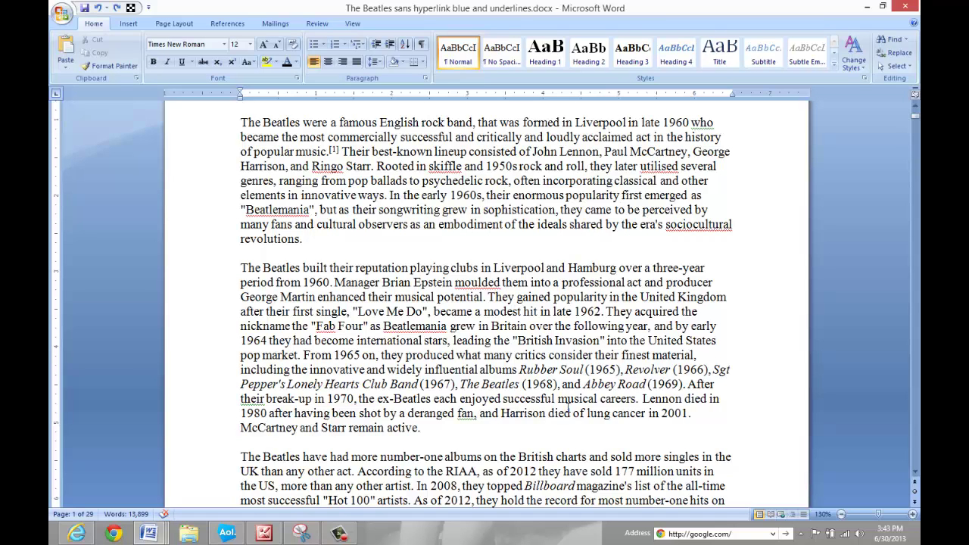
Jump to 'The Beatles have had' paragraph, then select and deselect its first line.
{"action": "key", "text": "ctrl+Up"}
{"action": "key", "text": "ctrl+Up"}
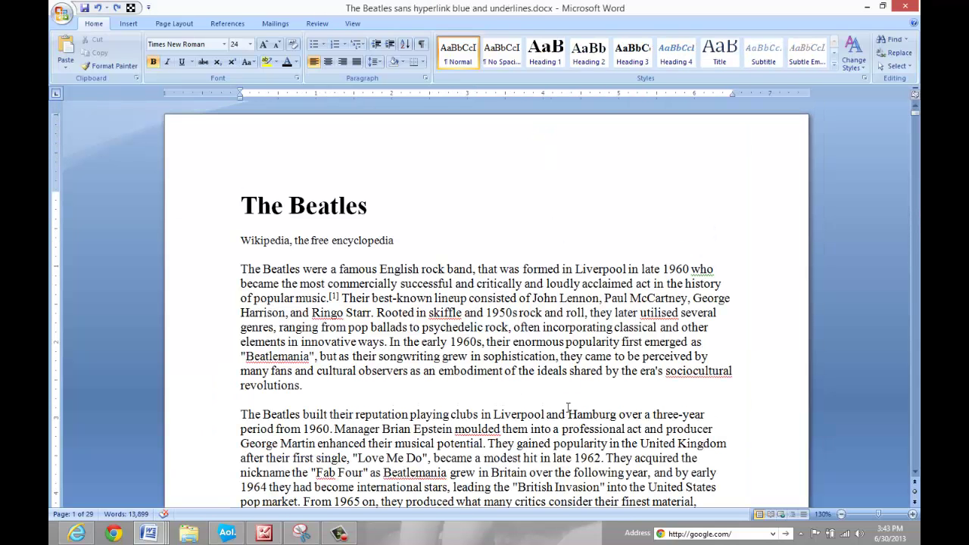
{"action": "key", "text": "ctrl+Down"}
{"action": "key", "text": "ctrl+Down"}
{"action": "key", "text": "ctrl+Down"}
{"action": "key", "text": "ctrl+Down"}
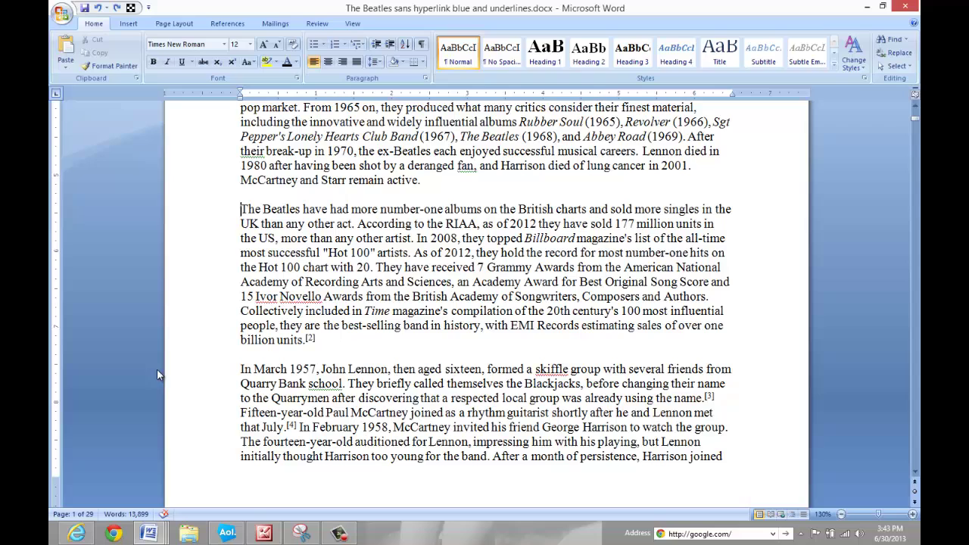
{"action": "left_click", "coordinate": [236, 210]}
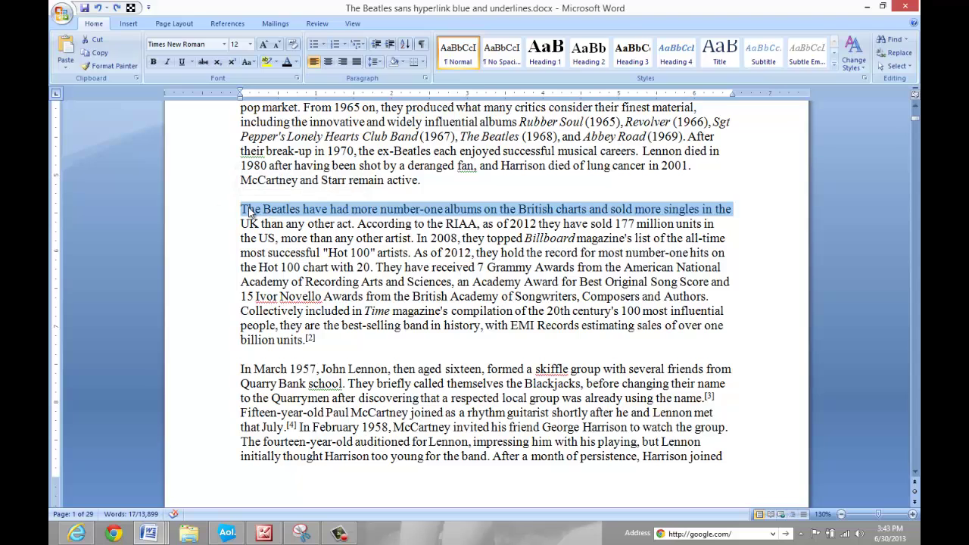
{"action": "left_click", "coordinate": [249, 209]}
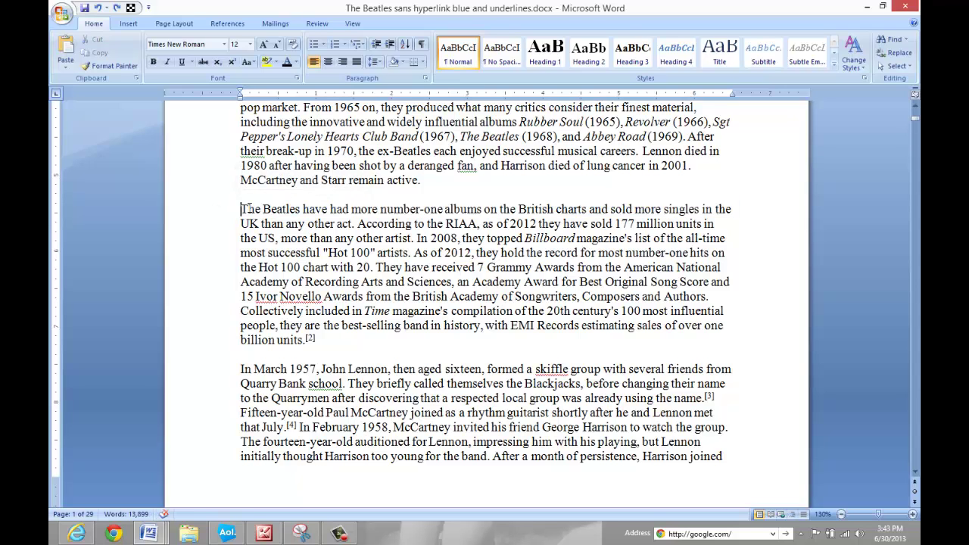
Page down through pages 2 and 3 to the Beatlemania touring section on page 4.
{"action": "key", "text": "ctrl+Page_Down"}
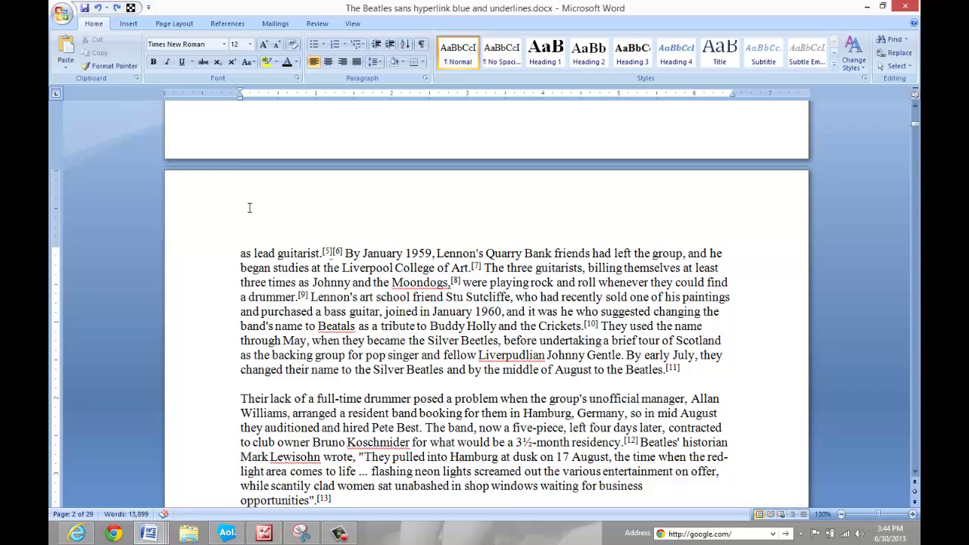
{"action": "key", "text": "Page_Down"}
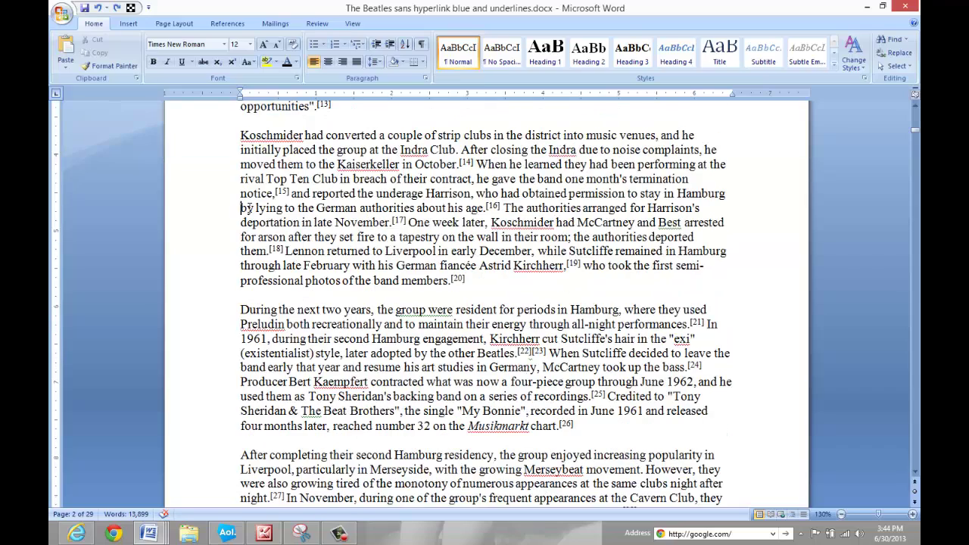
{"action": "key", "text": "ctrl+Page_Down"}
{"action": "scroll", "coordinate": [248, 211], "scroll_direction": "down", "scroll_amount": 5}
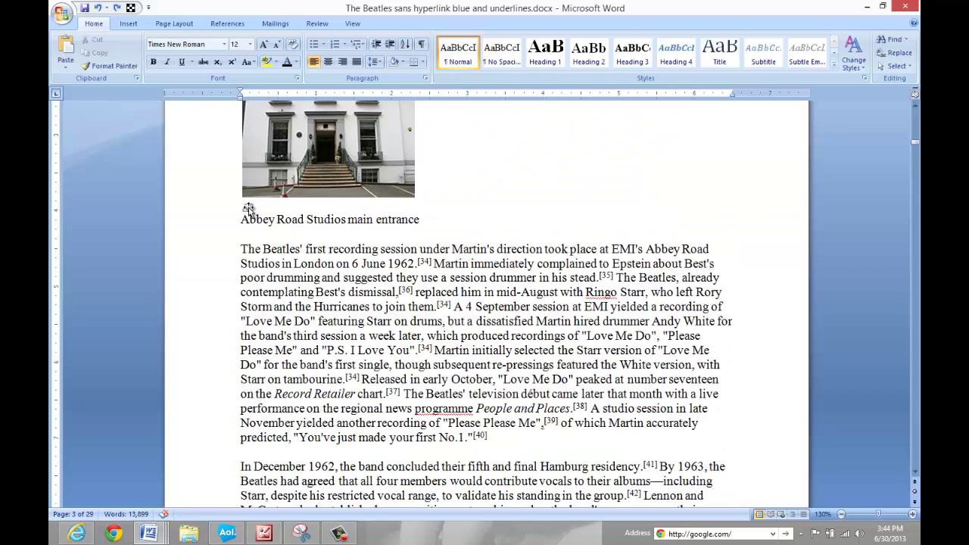
{"action": "key", "text": "Page_Down"}
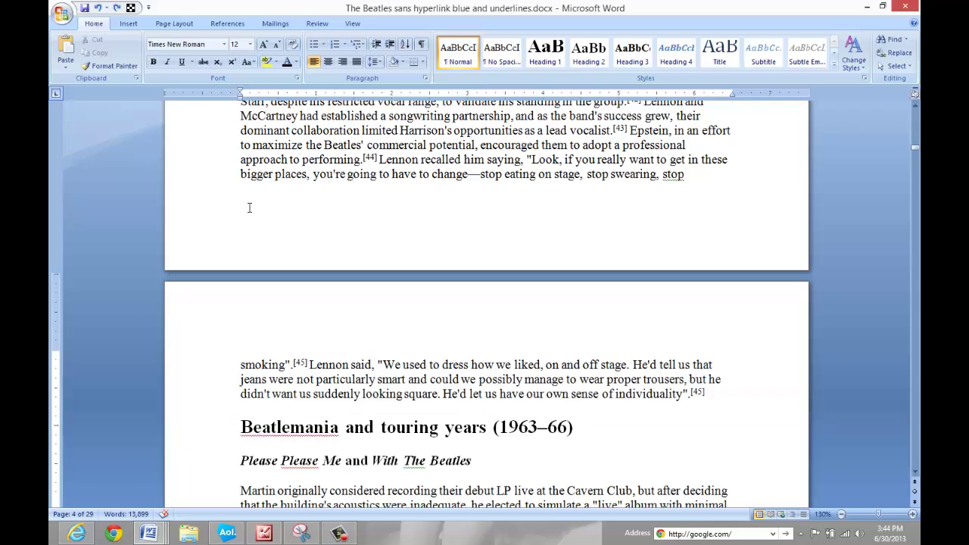
{"action": "key", "text": "Page_Down"}
{"action": "key", "text": "Page_Down"}
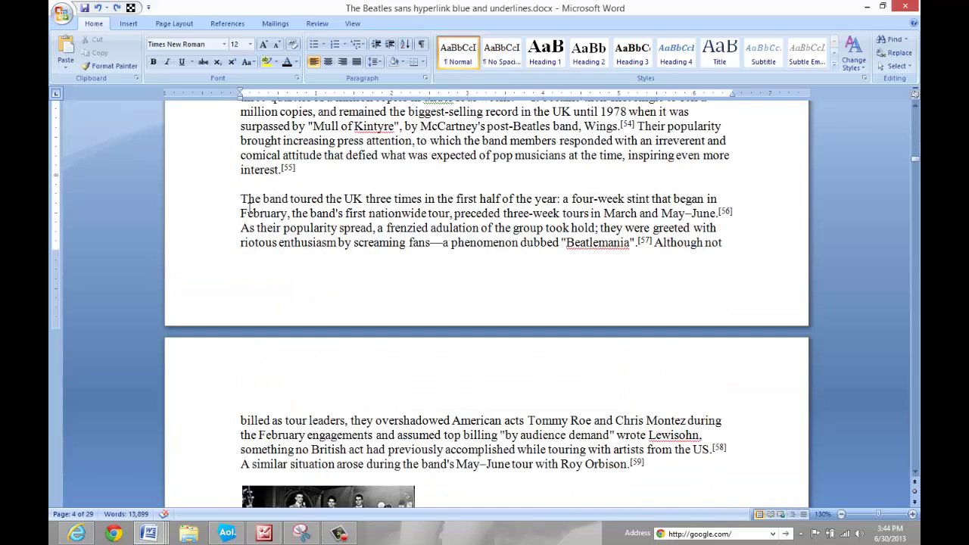
{"action": "key", "text": "Page_Down"}
Return to the top, select the Quarrymen line, then page down to page 2's 'as lead guitarist'.
{"action": "scroll", "coordinate": [249, 211], "scroll_direction": "down", "scroll_amount": 4, "text": "ctrl"}
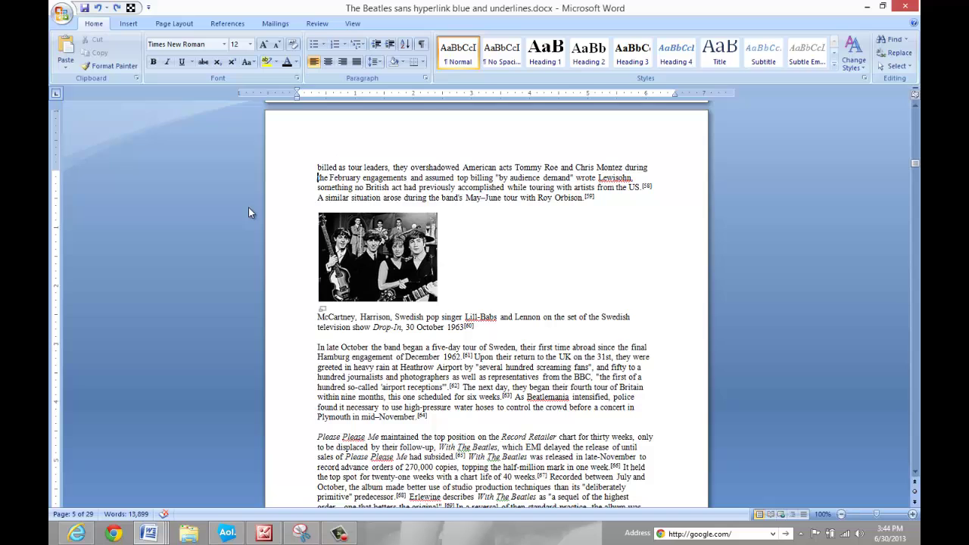
{"action": "key", "text": "ctrl+Home"}
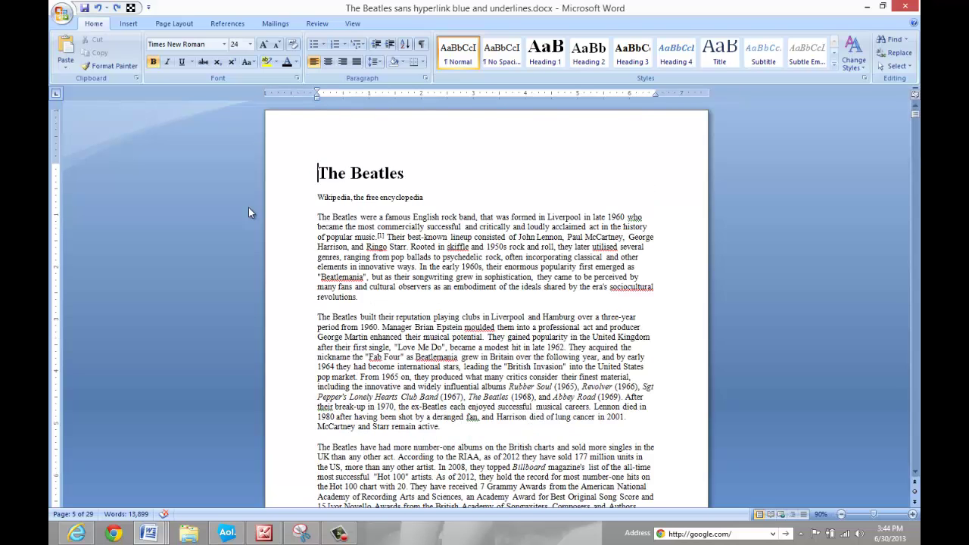
{"action": "key", "text": "Page_Down"}
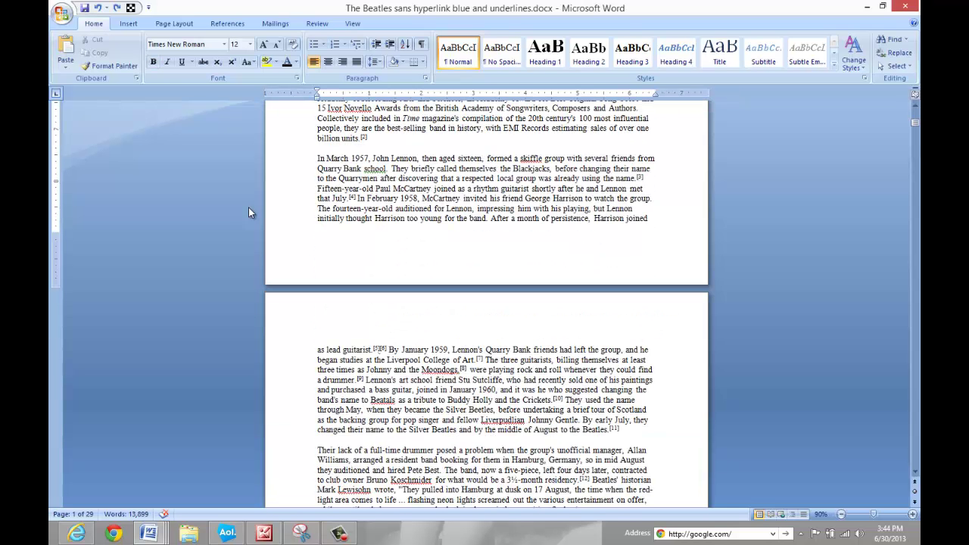
{"action": "left_click", "coordinate": [292, 182]}
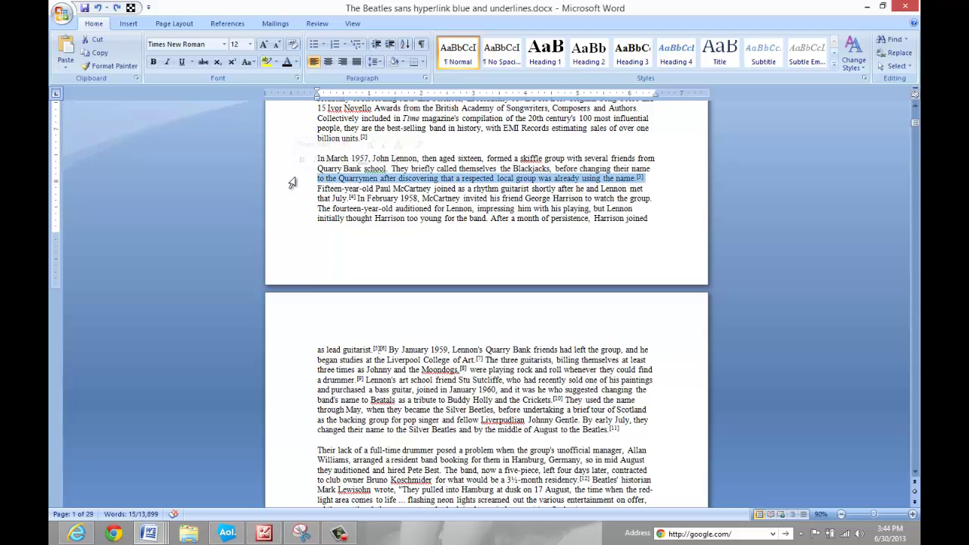
{"action": "key", "text": "Page_Down"}
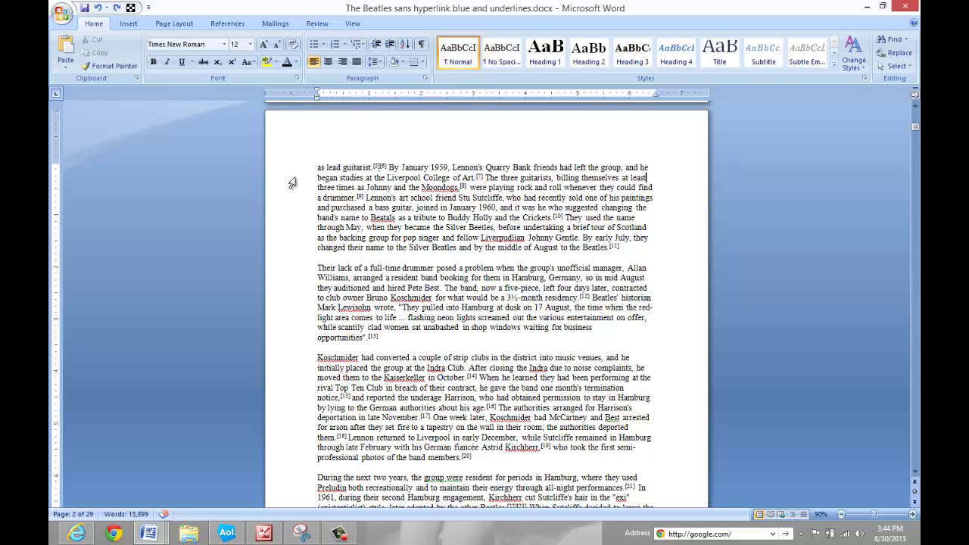
Jump from the document start to the tops of pages 2, 3 and 4, then back up to the title.
{"action": "key", "text": "Page_Down"}
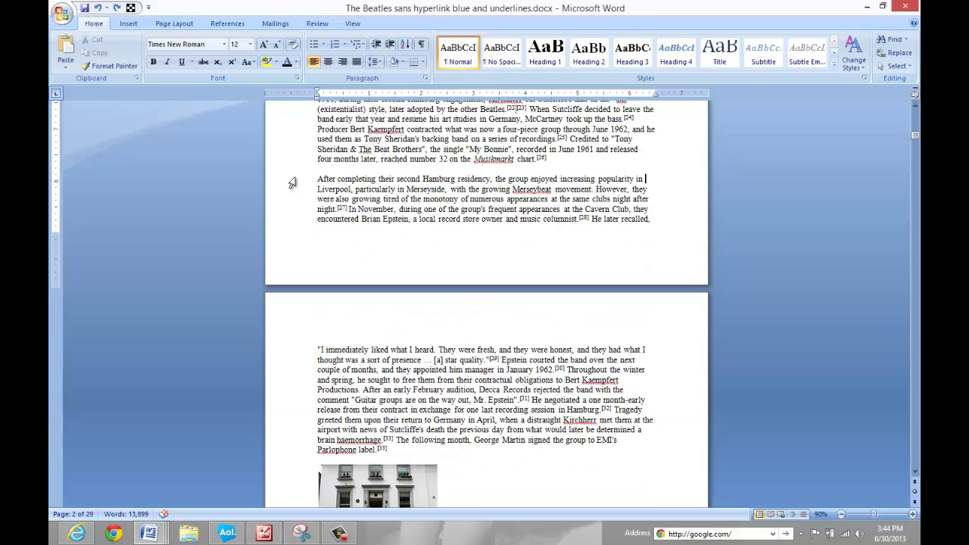
{"action": "scroll", "coordinate": [292, 183], "scroll_direction": "down", "scroll_amount": 5}
{"action": "key", "text": "ctrl+Home"}
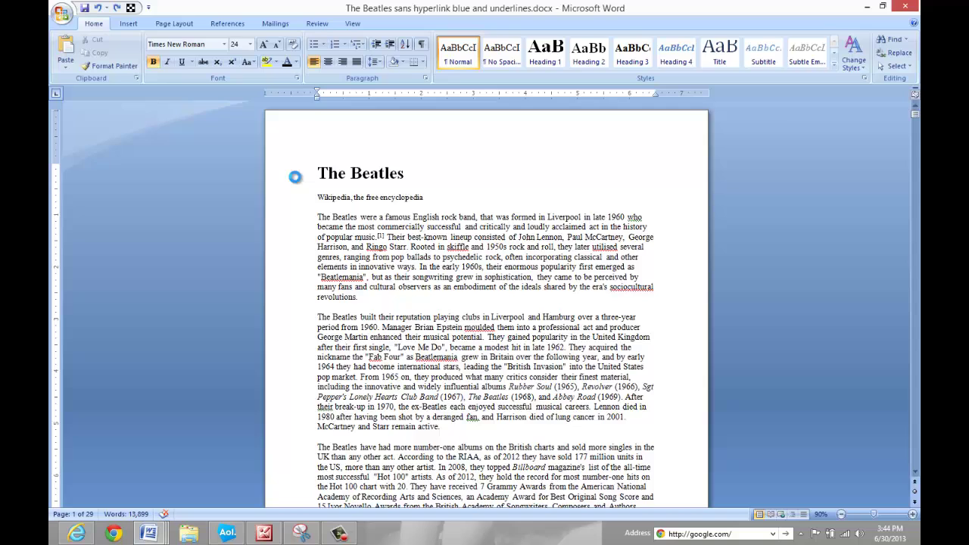
{"action": "key", "text": "ctrl+Page_Down"}
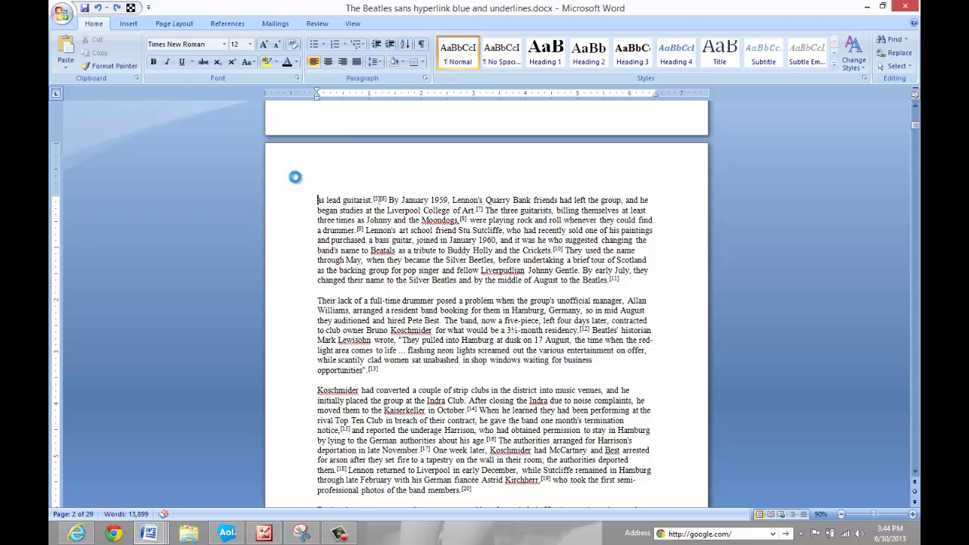
{"action": "key", "text": "ctrl+Page_Down"}
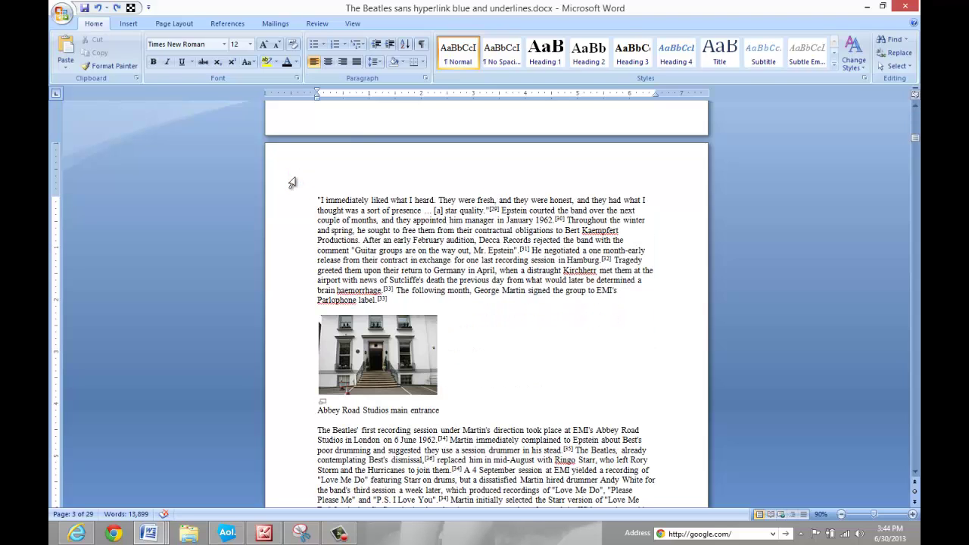
{"action": "key", "text": "ctrl+Page_Down"}
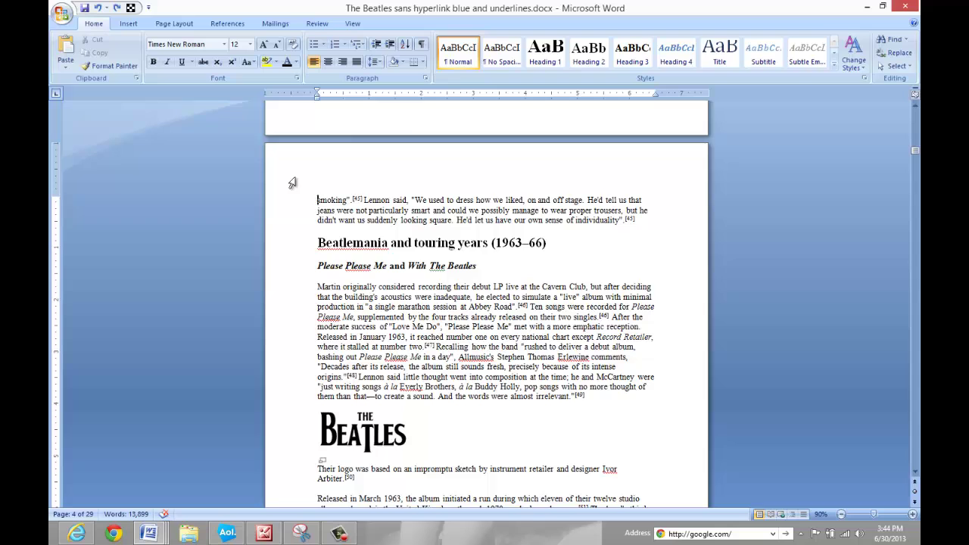
{"action": "key", "text": "ctrl+Page_Up"}
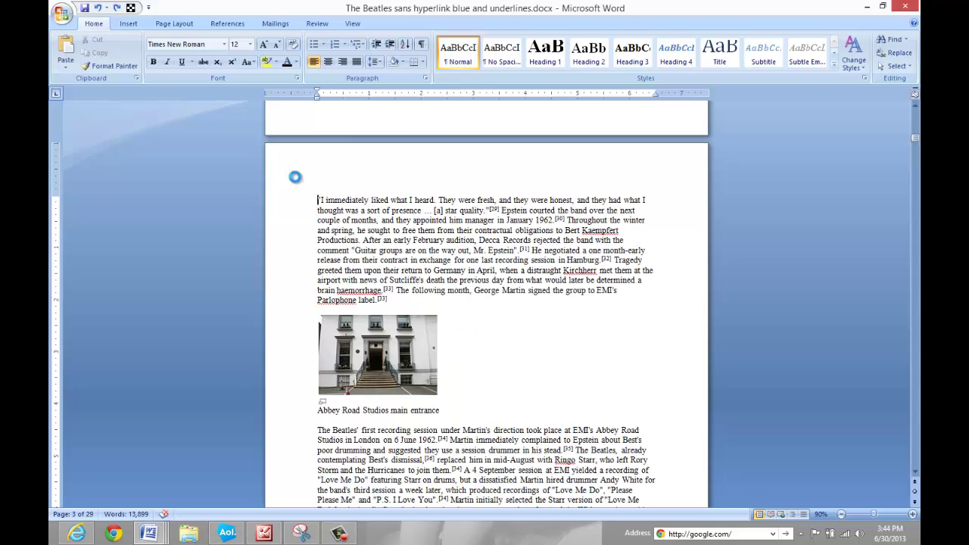
{"action": "key", "text": "ctrl+Page_Up"}
{"action": "key", "text": "ctrl+Page_Up"}
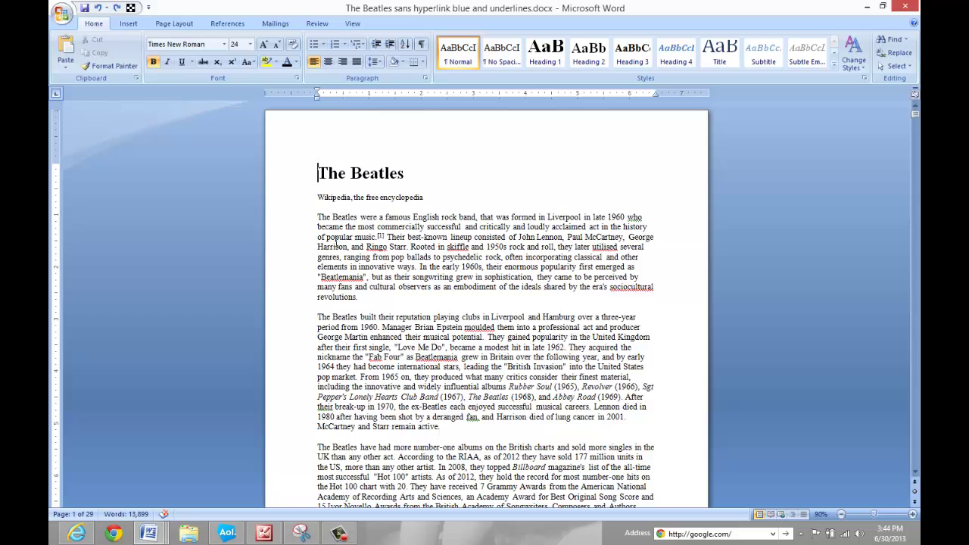
Zoom in and move from the title line down to the start of the subtitle line.
{"action": "scroll", "coordinate": [400, 297], "scroll_direction": "up", "scroll_amount": 4}
{"action": "scroll", "coordinate": [416, 305], "scroll_direction": "up", "scroll_amount": 4}
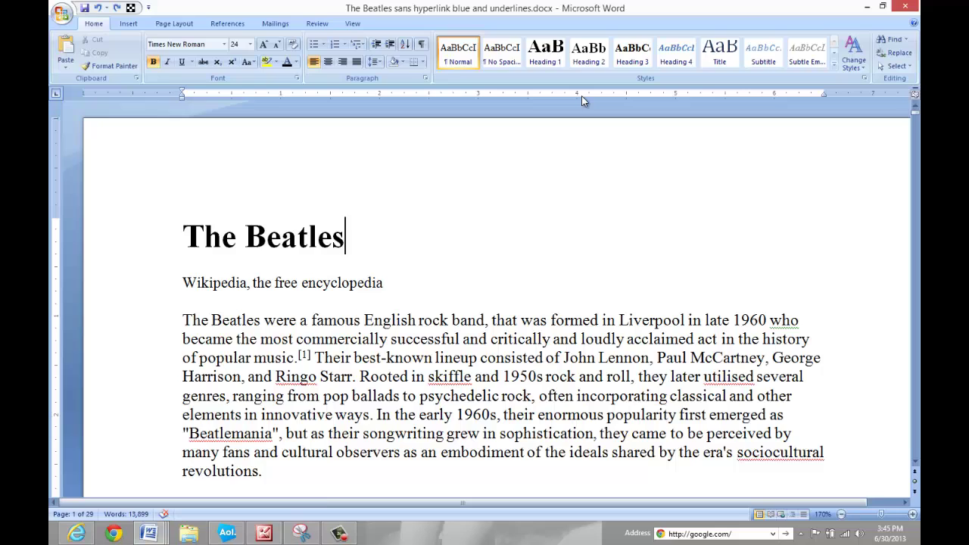
{"action": "key", "text": "Home"}
{"action": "key", "text": "End"}
{"action": "key", "text": "Home"}
{"action": "key", "text": "Down"}
Append ' in 2013' to the subtitle and prefix it with 'From '.
{"action": "type", "text": "in 2013"}
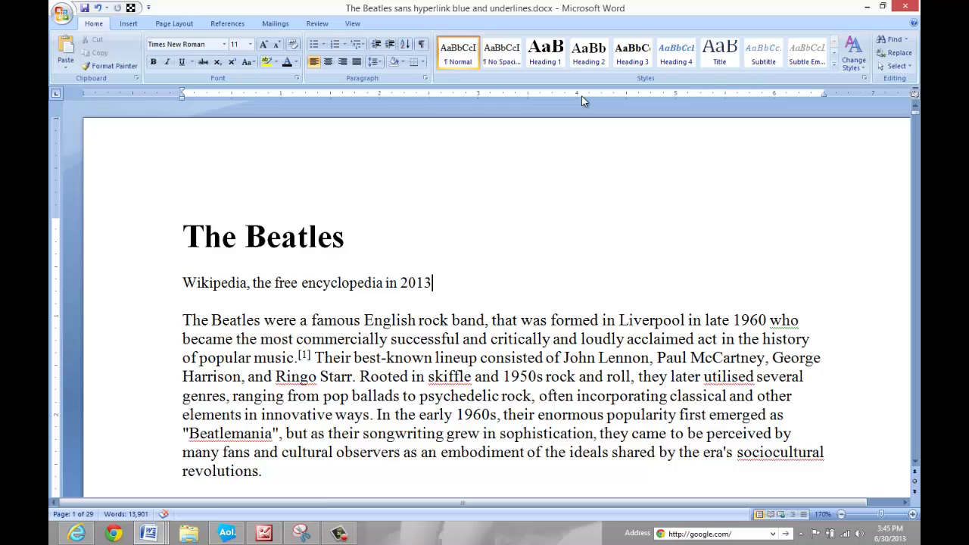
{"action": "key", "text": "Home"}
{"action": "type", "text": "From"}
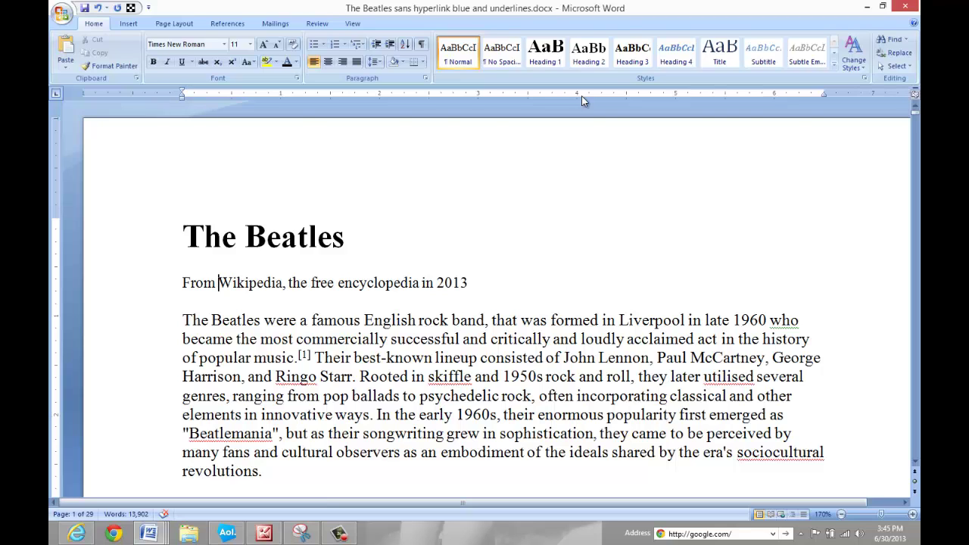
{"action": "key", "text": "ctrl+End"}
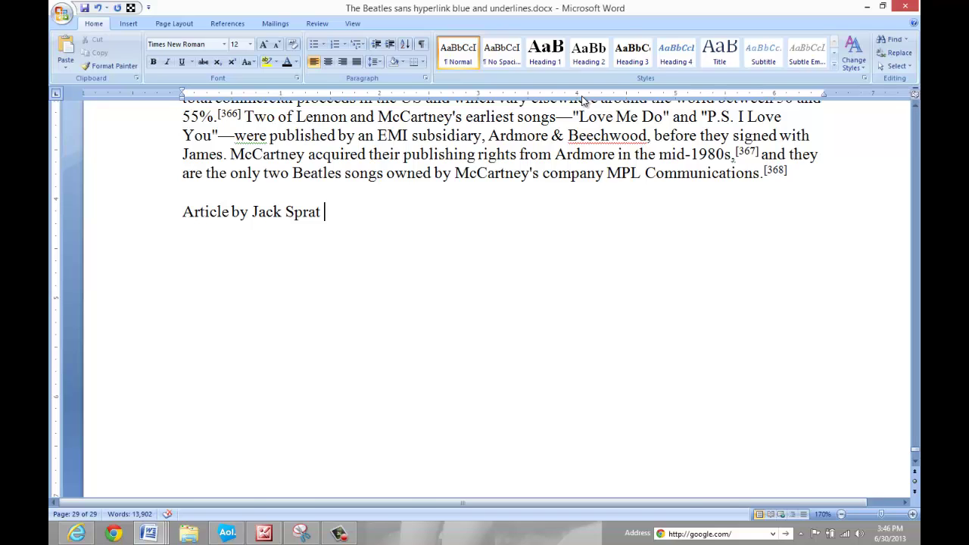
{"action": "key", "text": "ctrl+Home"}
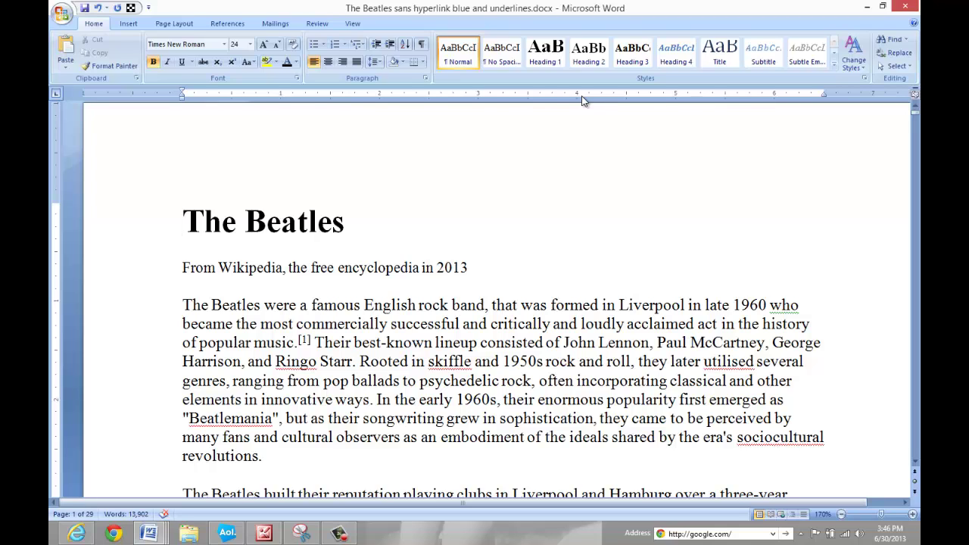
{"action": "key", "text": "ctrl+End"}
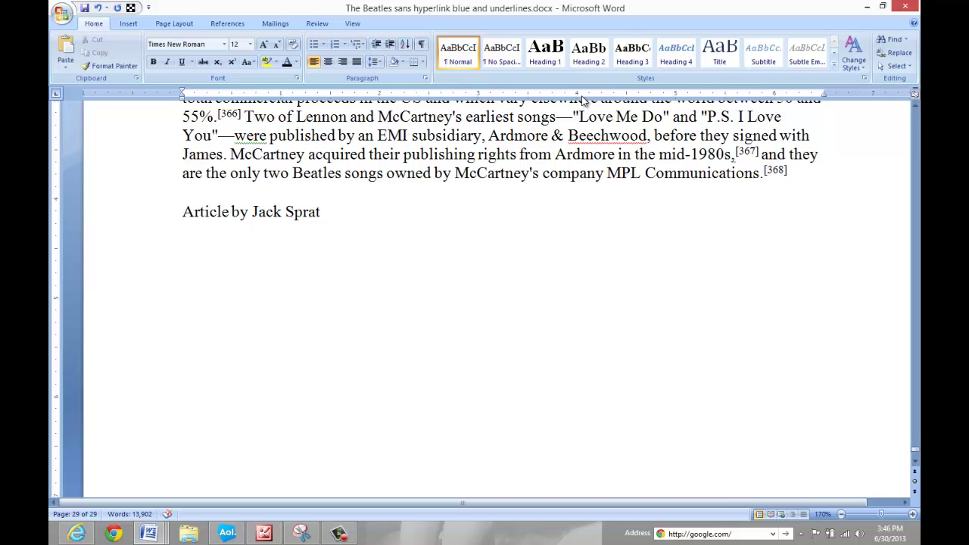
{"action": "key", "text": "ctrl+Home"}
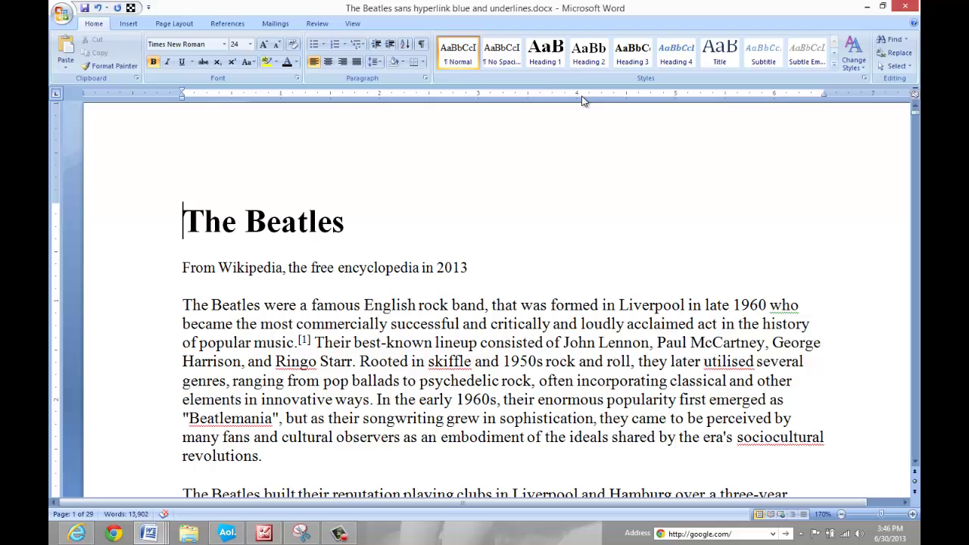
{"action": "scroll", "coordinate": [545, 97], "scroll_direction": "down", "scroll_amount": 2}
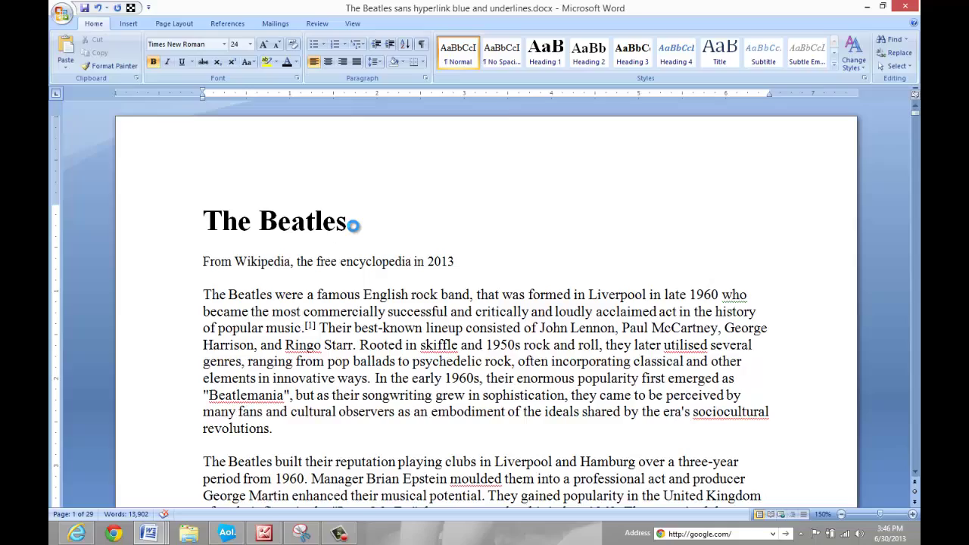
{"action": "key", "text": "ctrl+Page_Down"}
{"action": "key", "text": "ctrl+Page_Down"}
{"action": "key", "text": "ctrl+Page_Down"}
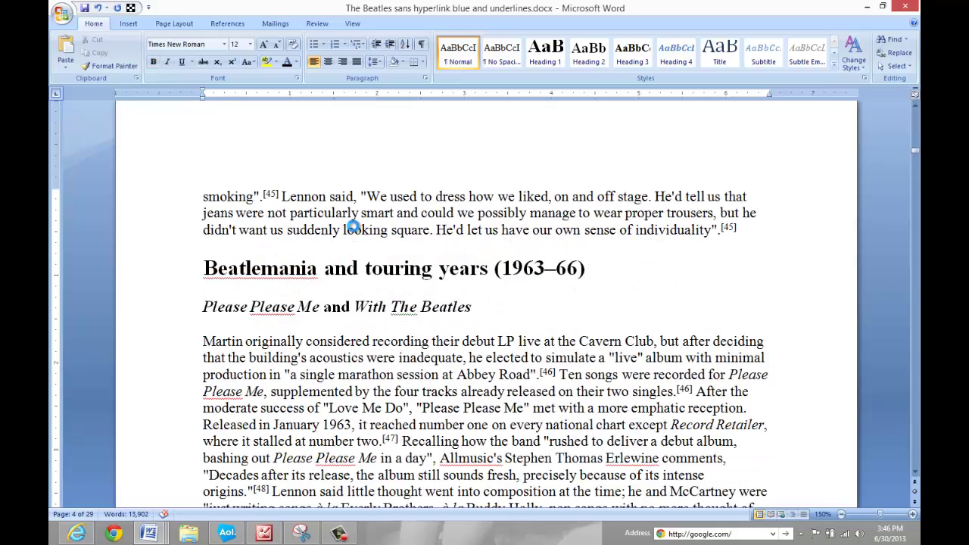
{"action": "key", "text": "ctrl+Page_Down"}
{"action": "key", "text": "ctrl+Page_Down"}
{"action": "key", "text": "ctrl+Page_Down"}
{"action": "key", "text": "ctrl+Page_Down"}
{"action": "key", "text": "ctrl+Page_Down"}
{"action": "key", "text": "ctrl+Page_Down"}
{"action": "key", "text": "ctrl+Page_Down"}
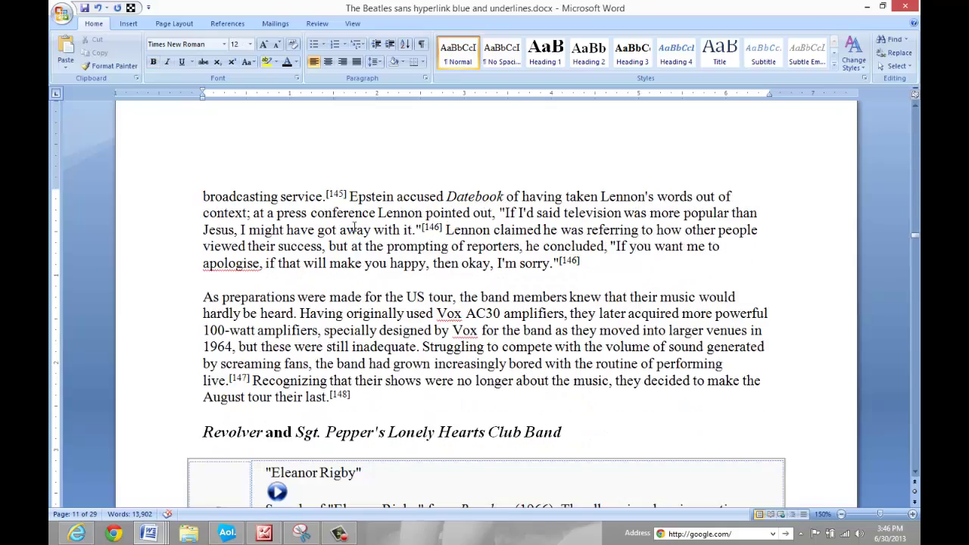
{"action": "key", "text": "ctrl+Page_Down"}
{"action": "key", "text": "ctrl+Home"}
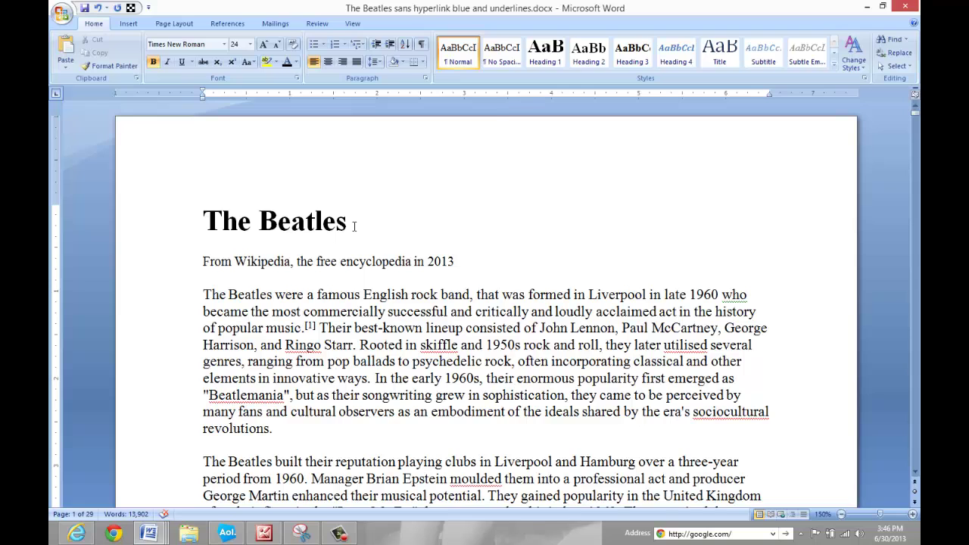
Use Go To (Ctrl+G) to jump to page 15, beginning 'months into the course'.
{"action": "key", "text": "ctrl+g"}
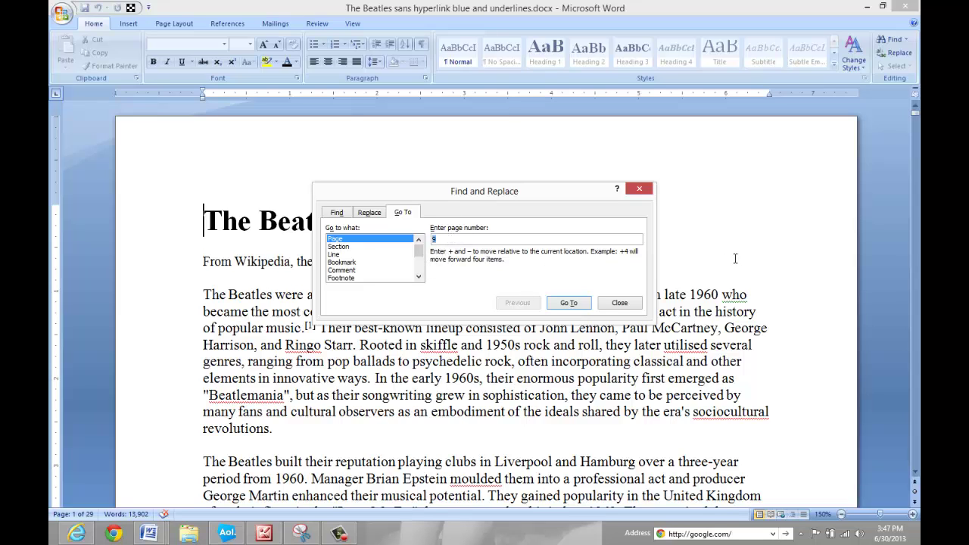
{"action": "type", "text": "15"}
{"action": "key", "text": "Return"}
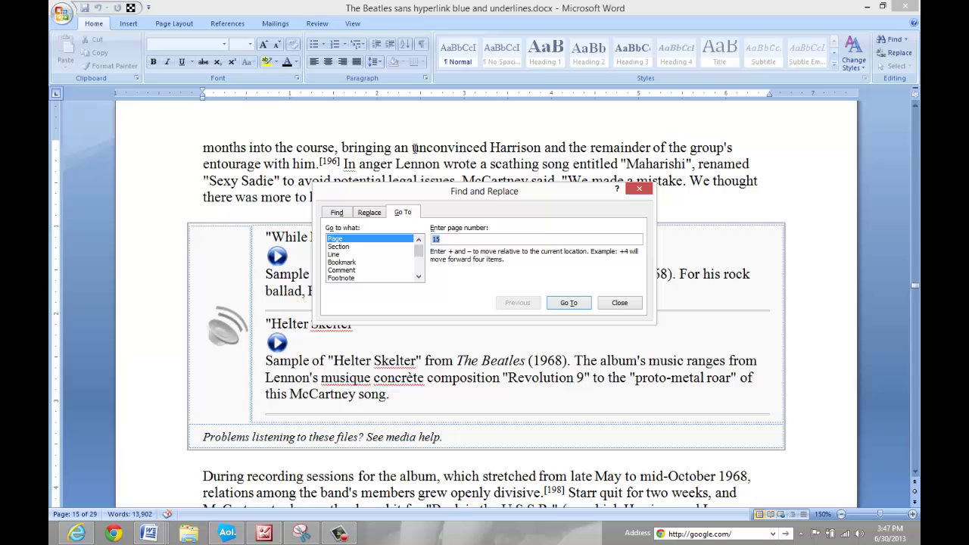
{"action": "key", "text": "Escape"}
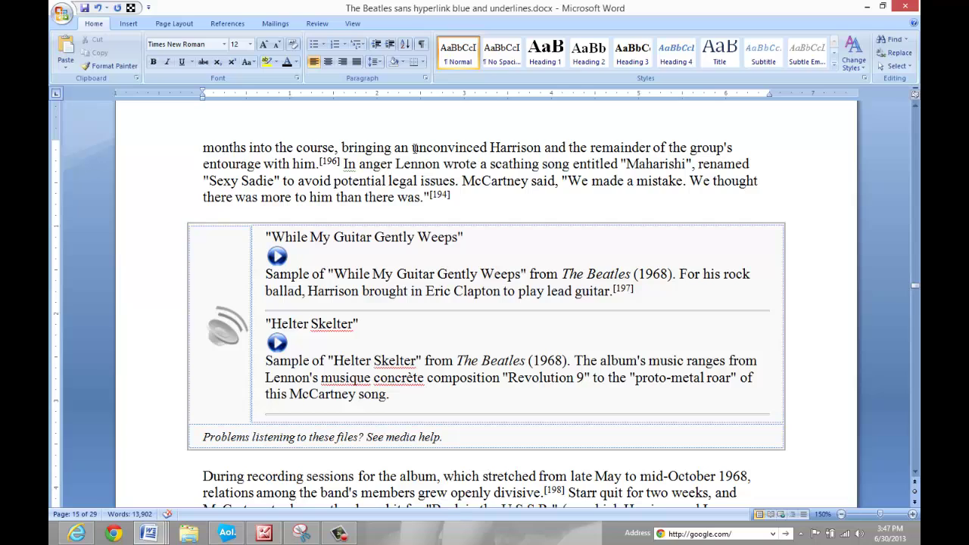
Jump to page 25 with Go To and close the prompt.
{"action": "key", "text": "ctrl+g"}
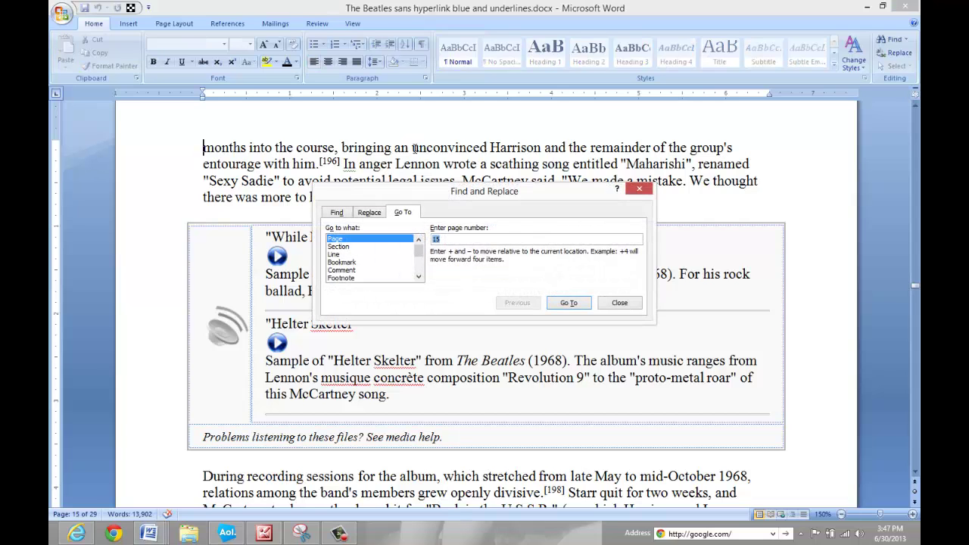
{"action": "type", "text": "25"}
{"action": "key", "text": "Return"}
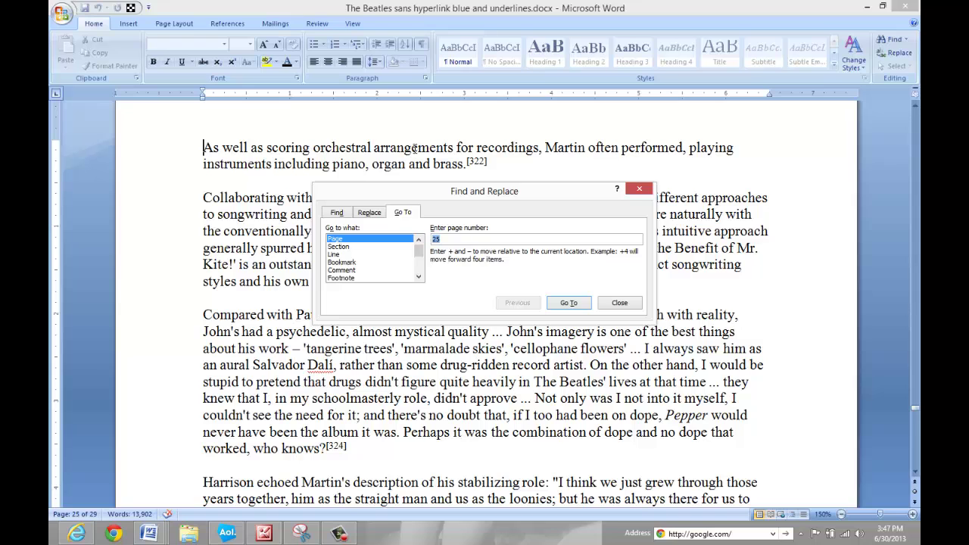
{"action": "key", "text": "Escape"}
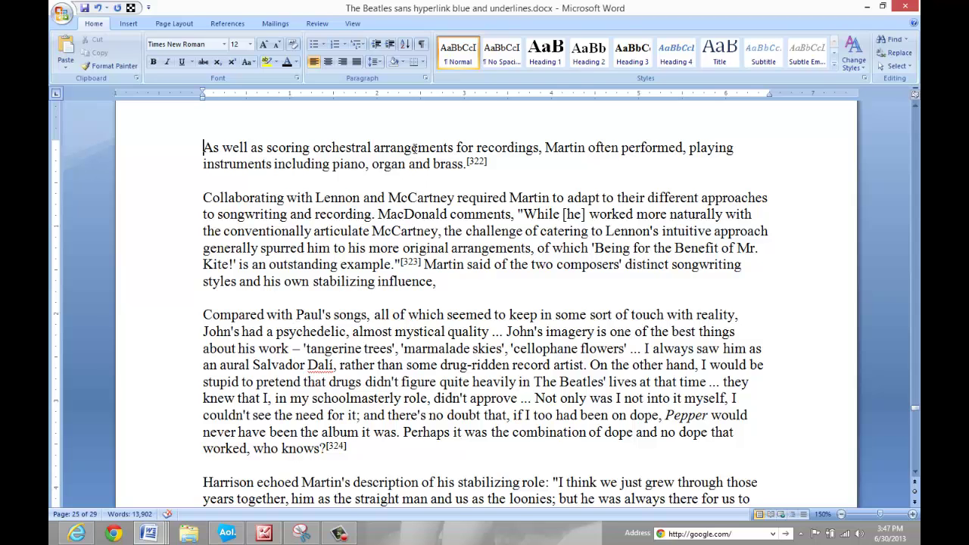
Jump to page 9, opening with the 'Help!' film paragraph, and close the prompt.
{"action": "key", "text": "ctrl+g"}
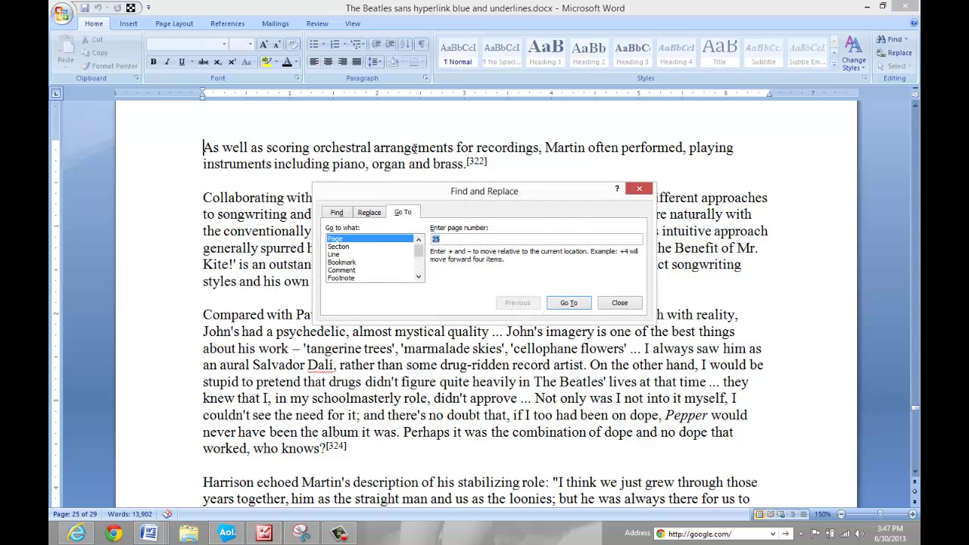
{"action": "type", "text": "9"}
{"action": "key", "text": "Return"}
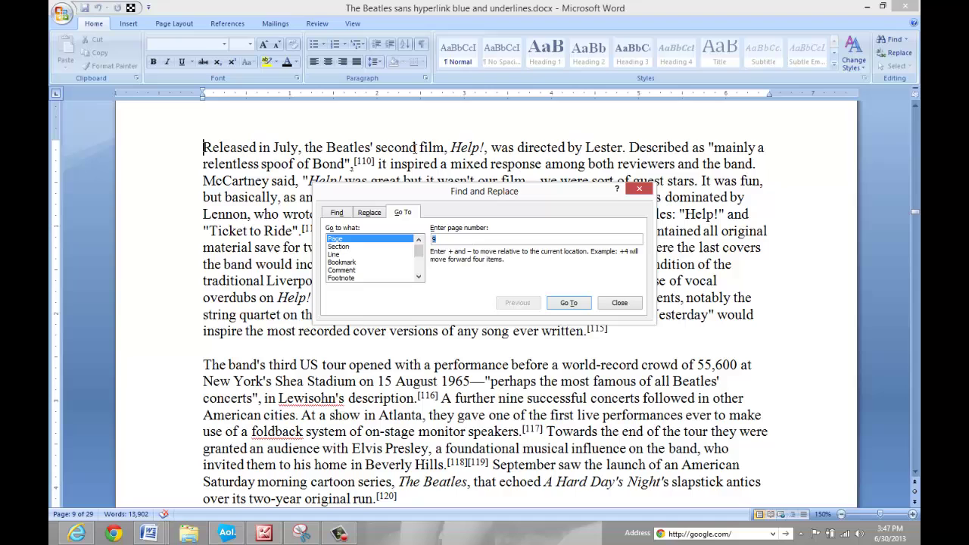
{"action": "key", "text": "Escape"}
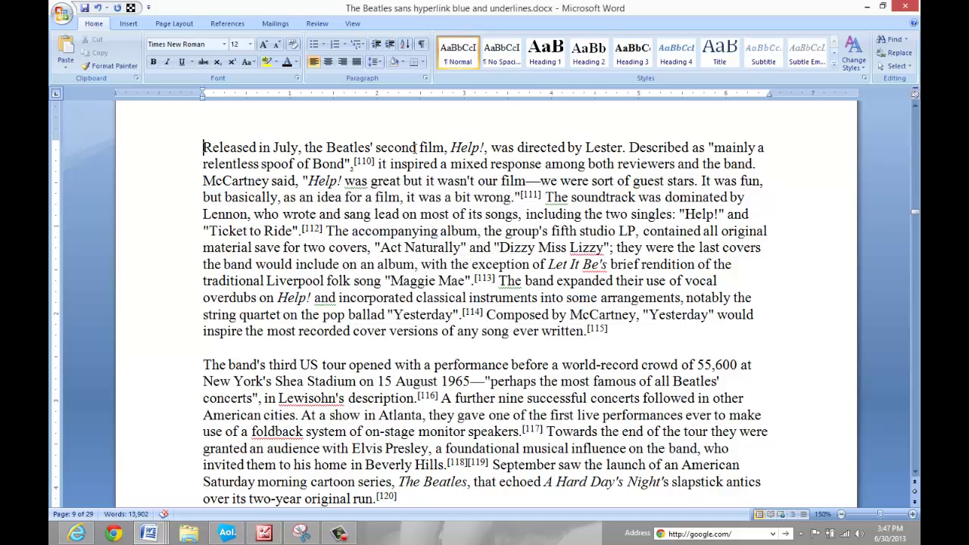
{"action": "key", "text": "ctrl+Home"}
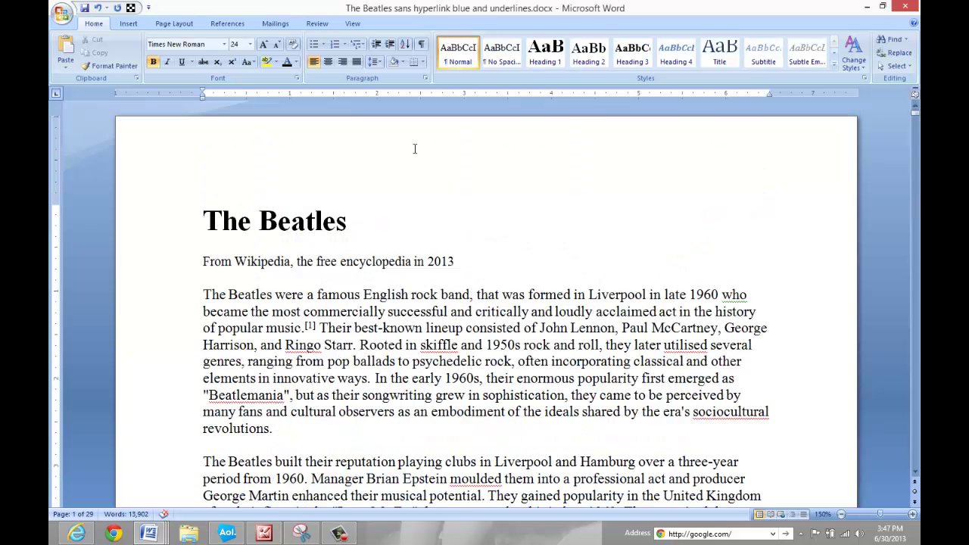